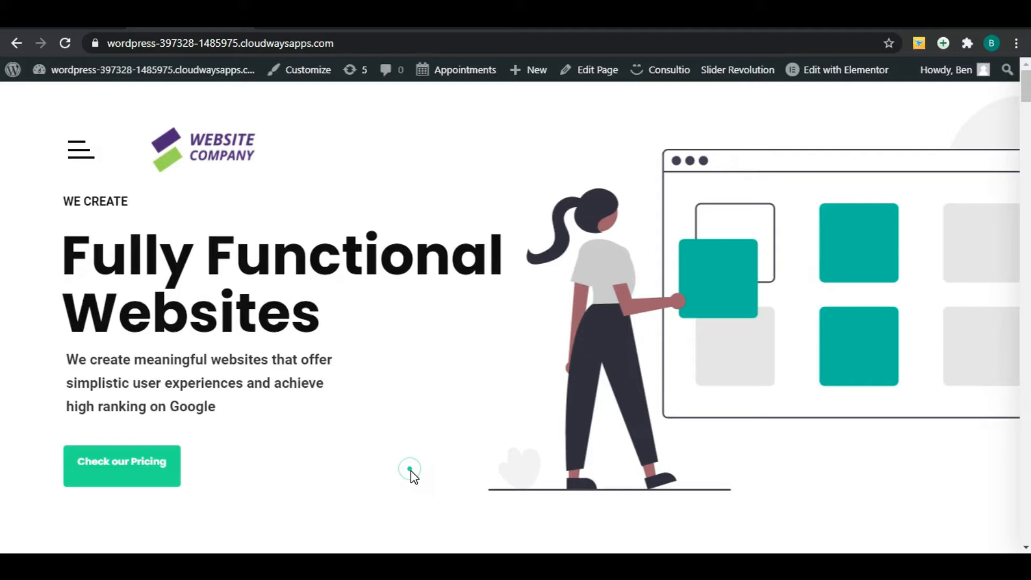
Go to the WordPress admin dashboard and open the Slider Revolution module overview.
{"action": "left_click", "coordinate": [86, 25]}
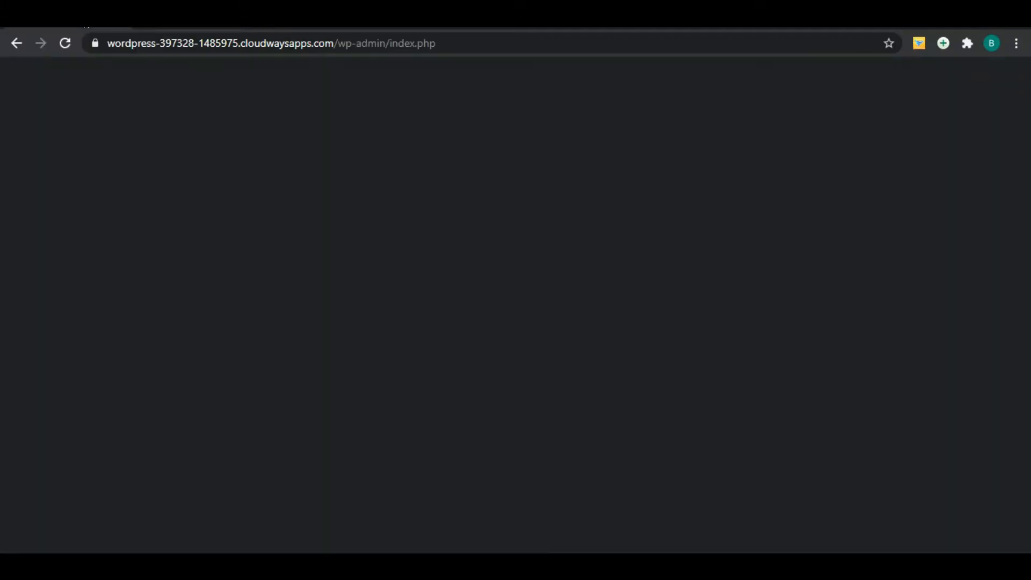
{"action": "left_click_drag", "start_coordinate": [1026, 111], "coordinate": [1025, 222]}
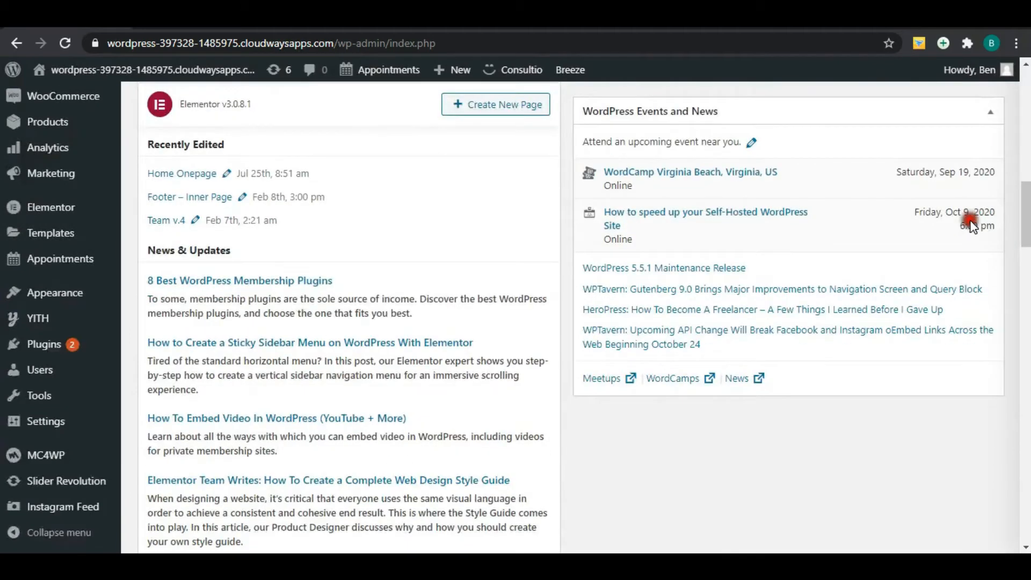
{"action": "left_click", "coordinate": [78, 482]}
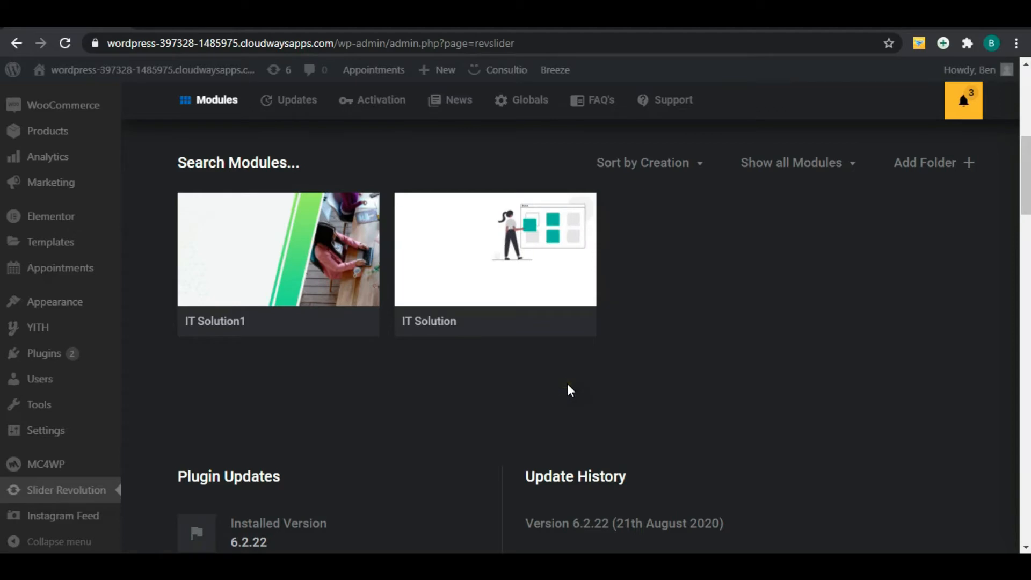
Rename the IT Solution module as Web Agency and export it as a zip file.
{"action": "mouse_move", "coordinate": [569, 309]}
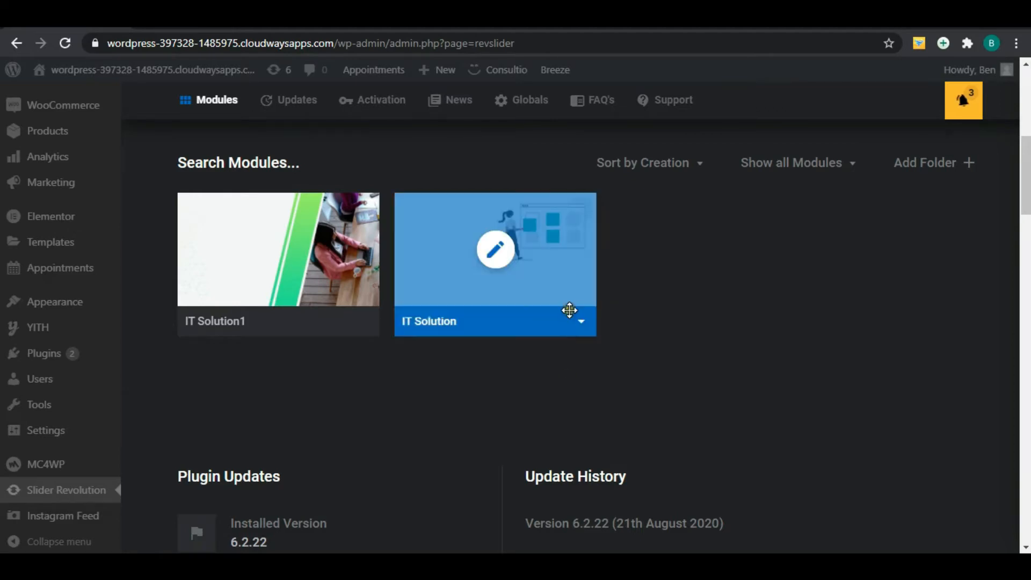
{"action": "left_click", "coordinate": [581, 324]}
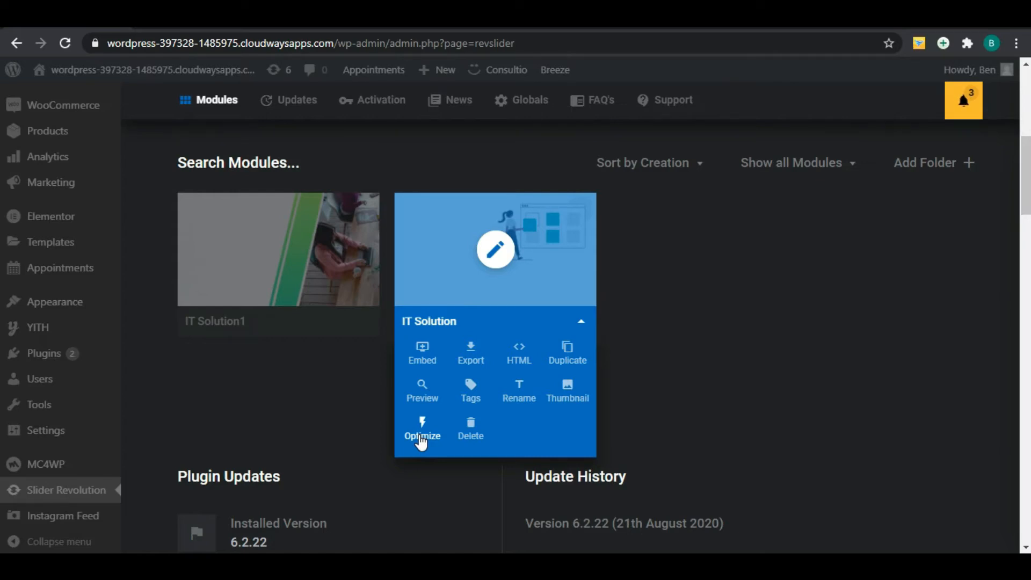
{"action": "left_click", "coordinate": [521, 397]}
{"action": "type", "text": "Web Agen"}
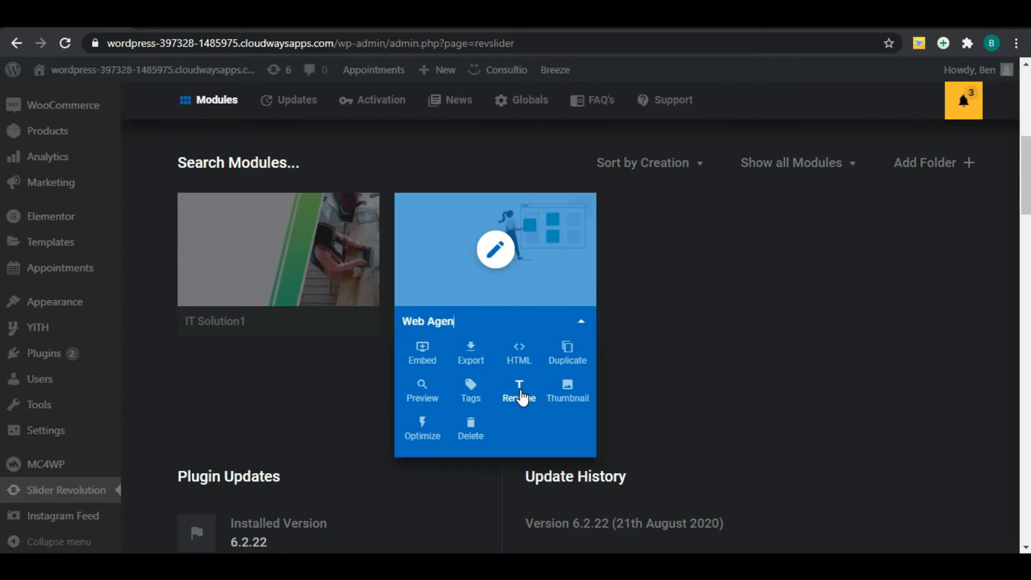
{"action": "type", "text": "cy"}
{"action": "key", "text": "Return"}
{"action": "left_click", "coordinate": [474, 359]}
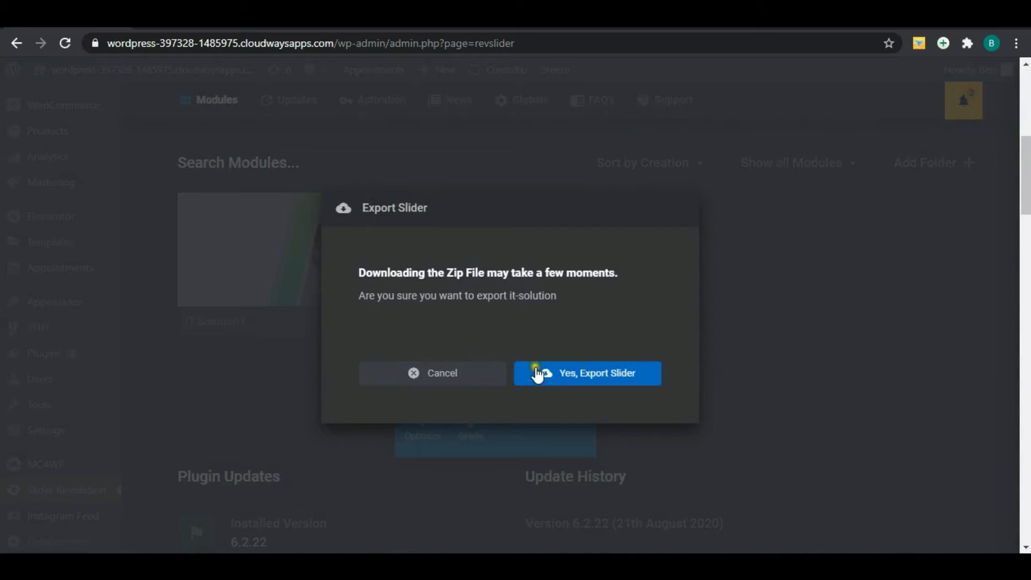
{"action": "left_click", "coordinate": [626, 381]}
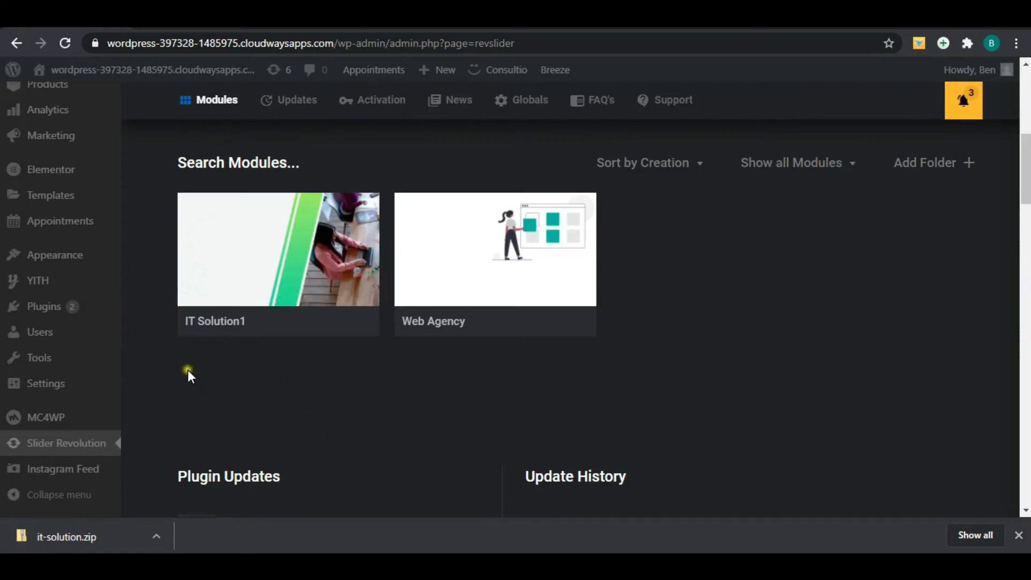
Manually import the it-solution zip file from the Downloads folder and check the imported slider in the module list.
{"action": "mouse_move", "coordinate": [1026, 170]}
{"action": "left_mouse_down"}
{"action": "mouse_move", "coordinate": [1026, 65]}
{"action": "mouse_move", "coordinate": [1027, 161]}
{"action": "left_mouse_up"}
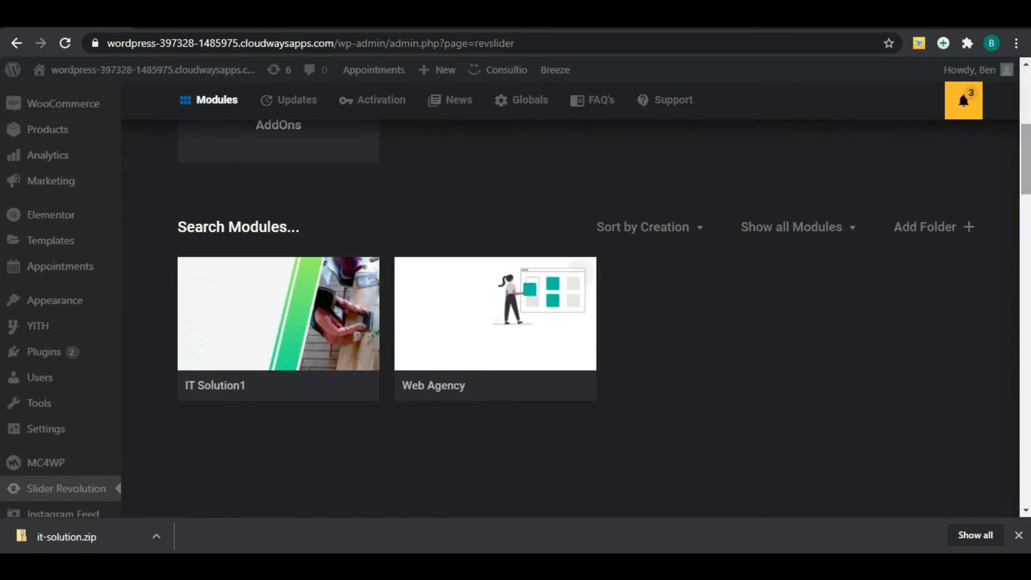
{"action": "left_click_drag", "start_coordinate": [1026, 161], "coordinate": [1026, 103]}
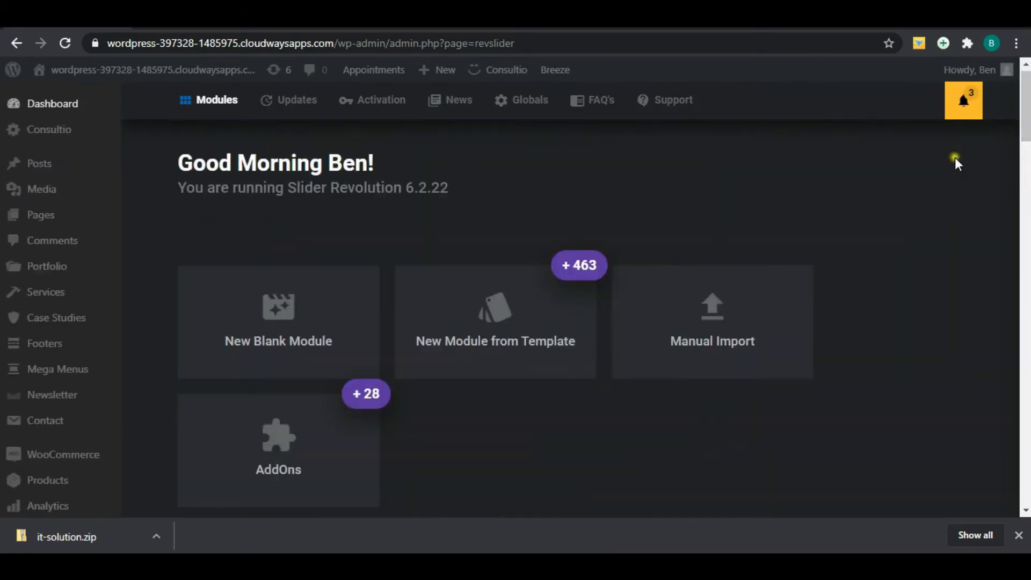
{"action": "left_click", "coordinate": [771, 288]}
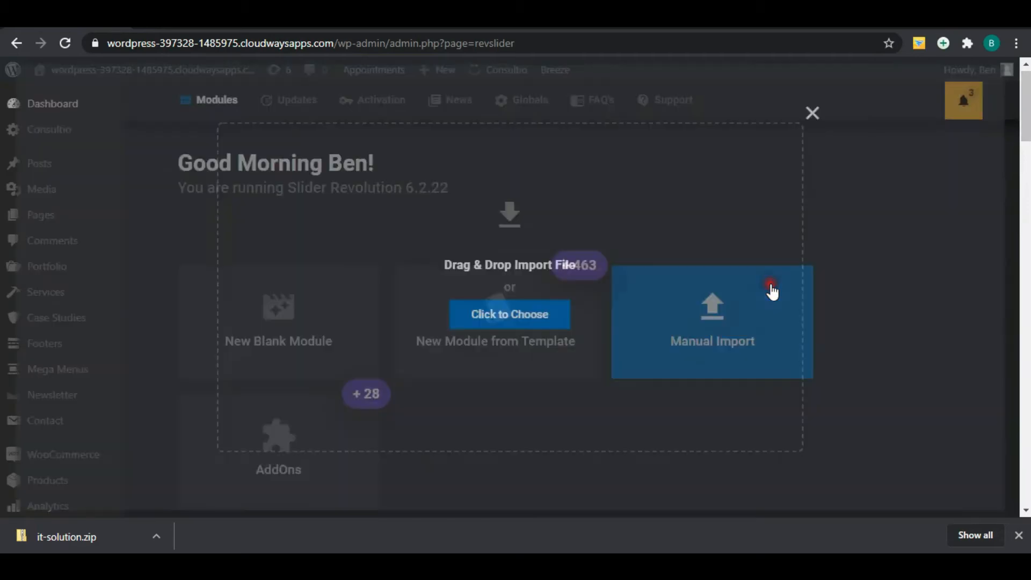
{"action": "left_click", "coordinate": [530, 318]}
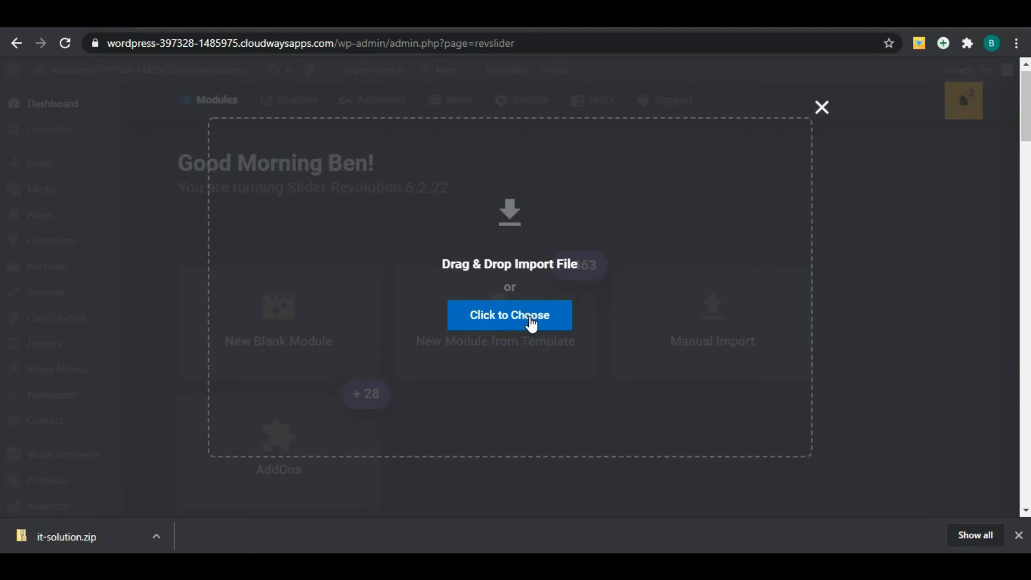
{"action": "left_click", "coordinate": [64, 135]}
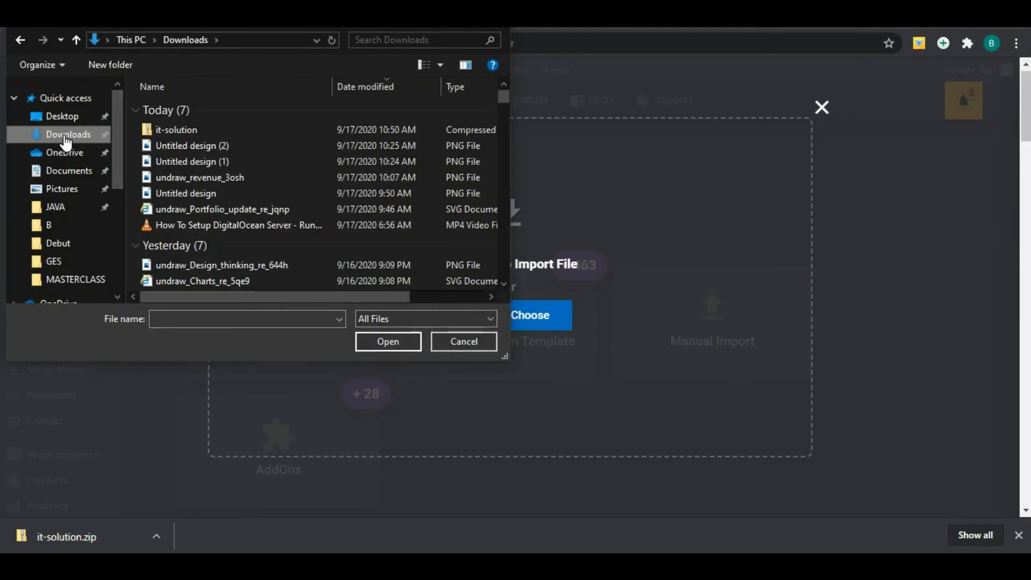
{"action": "double_click", "coordinate": [167, 128]}
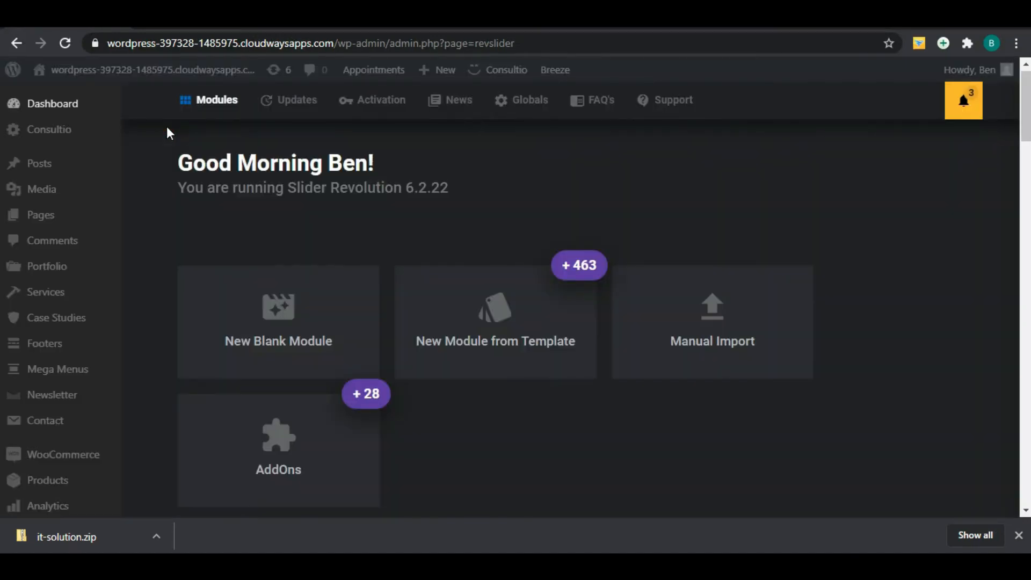
{"action": "scroll", "coordinate": [940, 284], "scroll_direction": "down", "scroll_amount": 8}
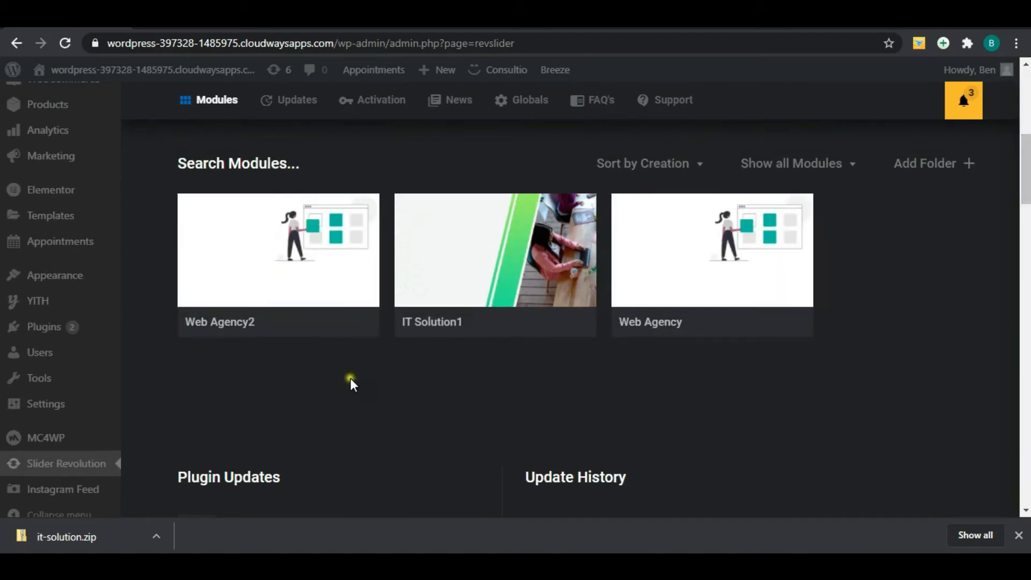
{"action": "mouse_move", "coordinate": [295, 294]}
{"action": "mouse_move", "coordinate": [336, 281]}
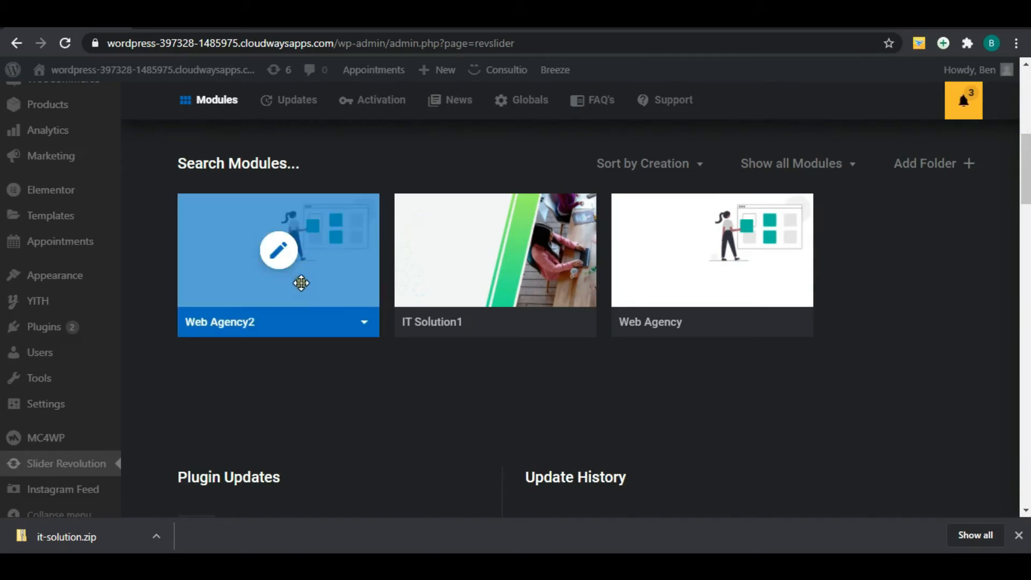
{"action": "mouse_move", "coordinate": [742, 281]}
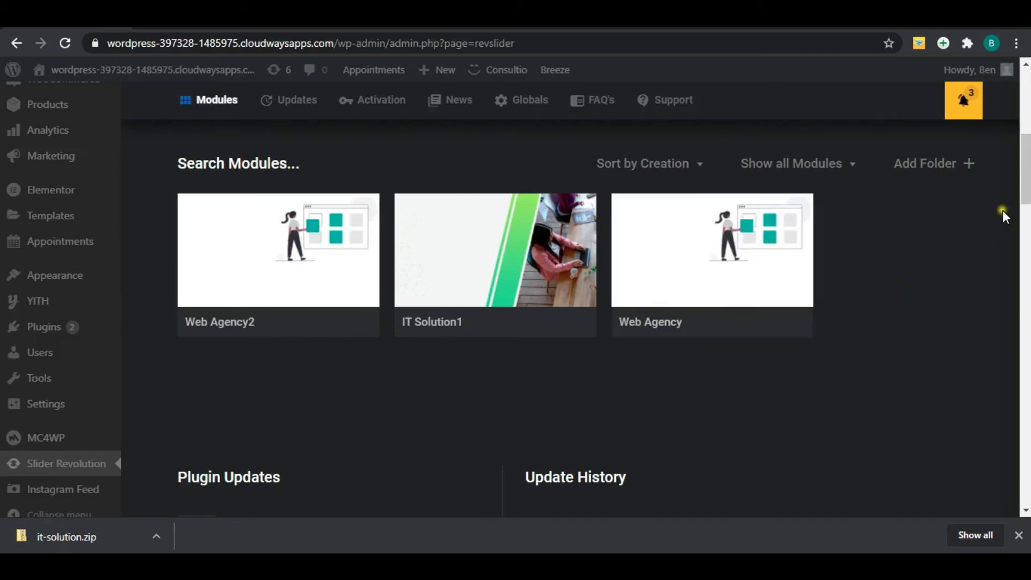
{"action": "scroll", "coordinate": [722, 315], "scroll_direction": "up", "scroll_amount": 3}
Open the home page in Elementor and review the Slider Revolution 6 widget's selected module and shortcode.
{"action": "mouse_move", "coordinate": [536, 403]}
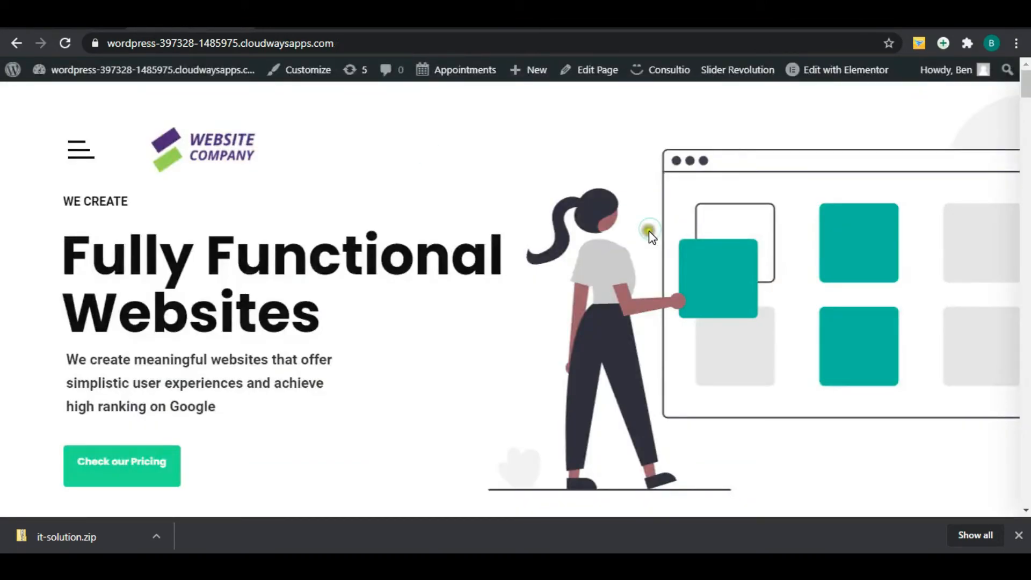
{"action": "left_click", "coordinate": [834, 77]}
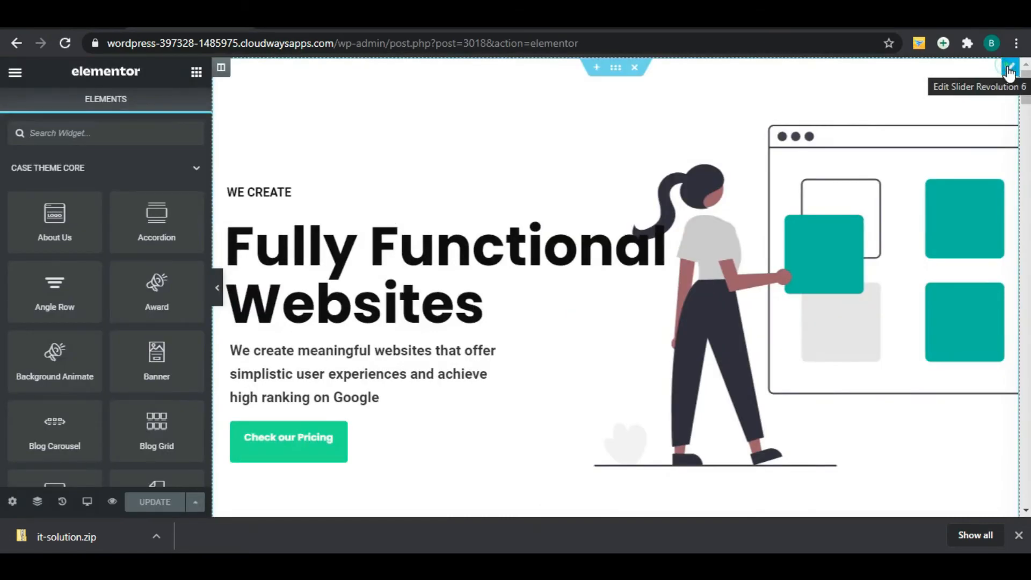
{"action": "left_click", "coordinate": [1010, 69]}
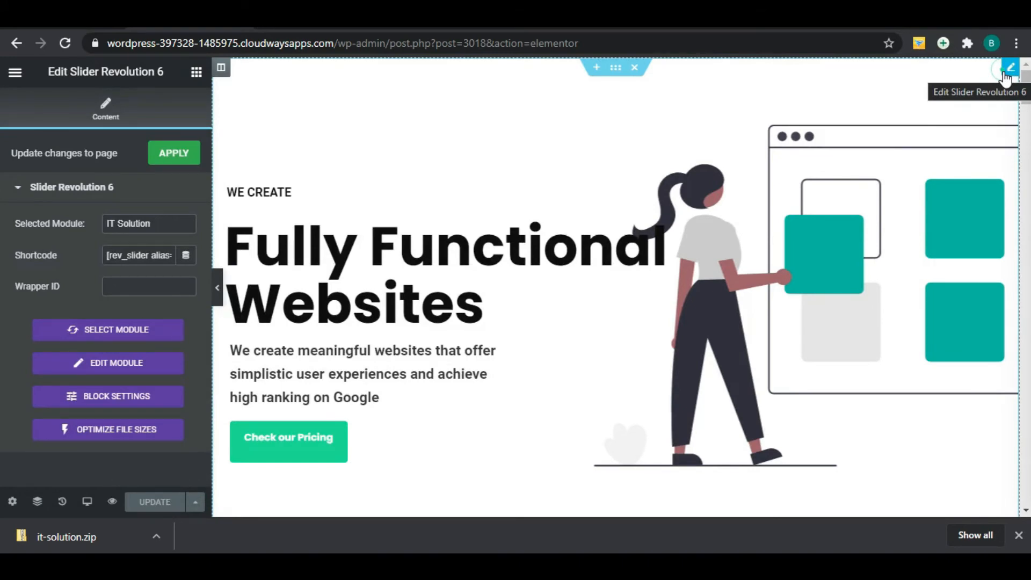
{"action": "left_click", "coordinate": [158, 218]}
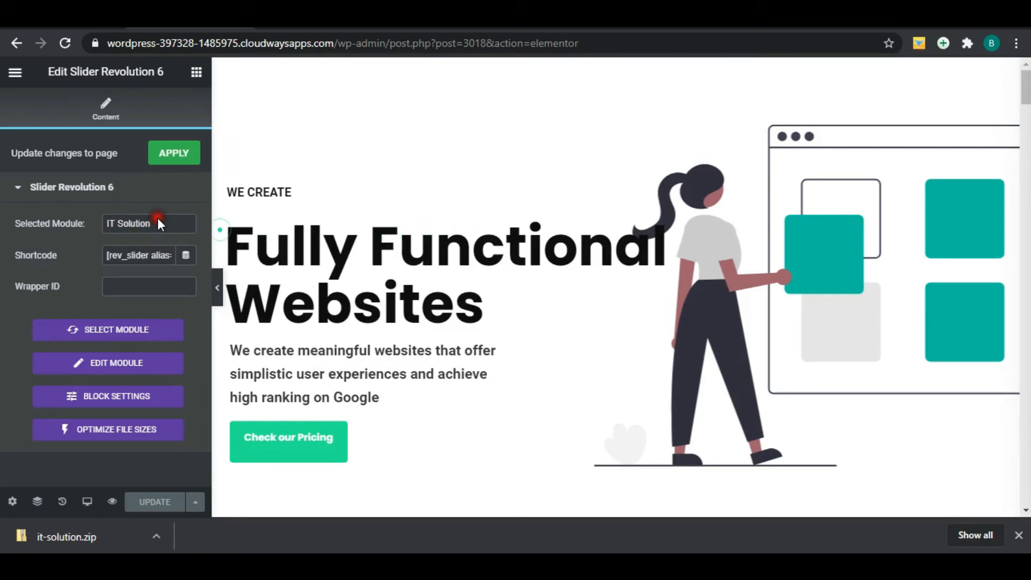
{"action": "left_click", "coordinate": [139, 256]}
{"action": "left_click", "coordinate": [536, 380]}
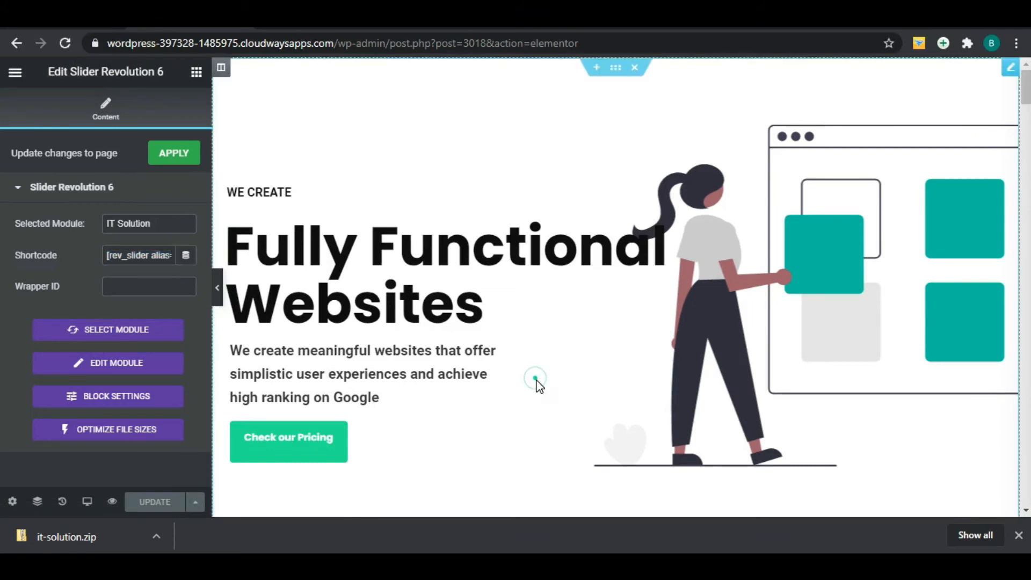
Replace the home page slider's selected module with Web Agency2.
{"action": "left_click", "coordinate": [144, 344]}
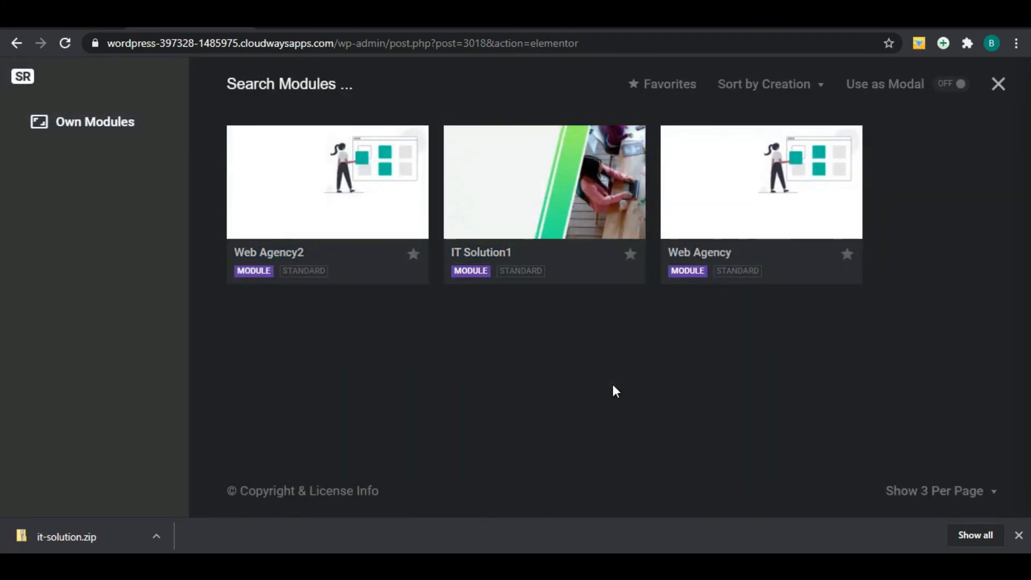
{"action": "mouse_move", "coordinate": [395, 256]}
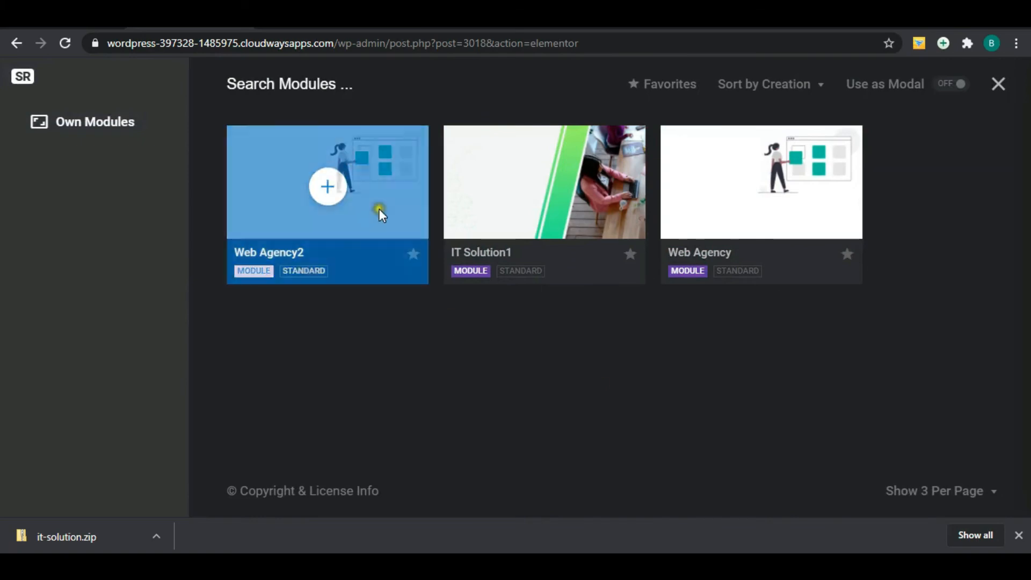
{"action": "left_click", "coordinate": [331, 191]}
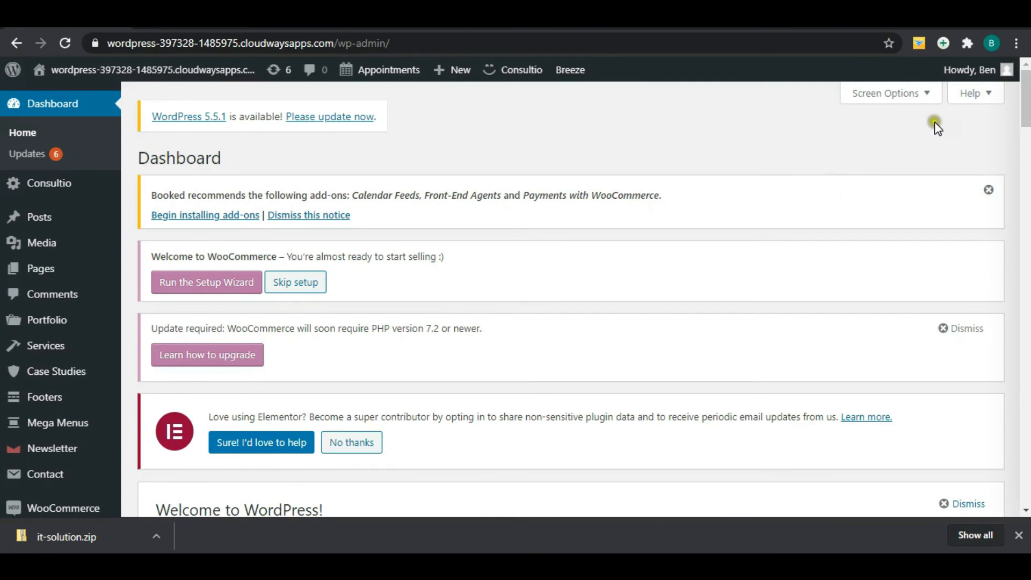
Create a new WordPress page titled "New Page" and open it for editing with Elementor.
{"action": "scroll", "coordinate": [913, 134], "scroll_direction": "down", "scroll_amount": 1}
{"action": "mouse_move", "coordinate": [56, 226]}
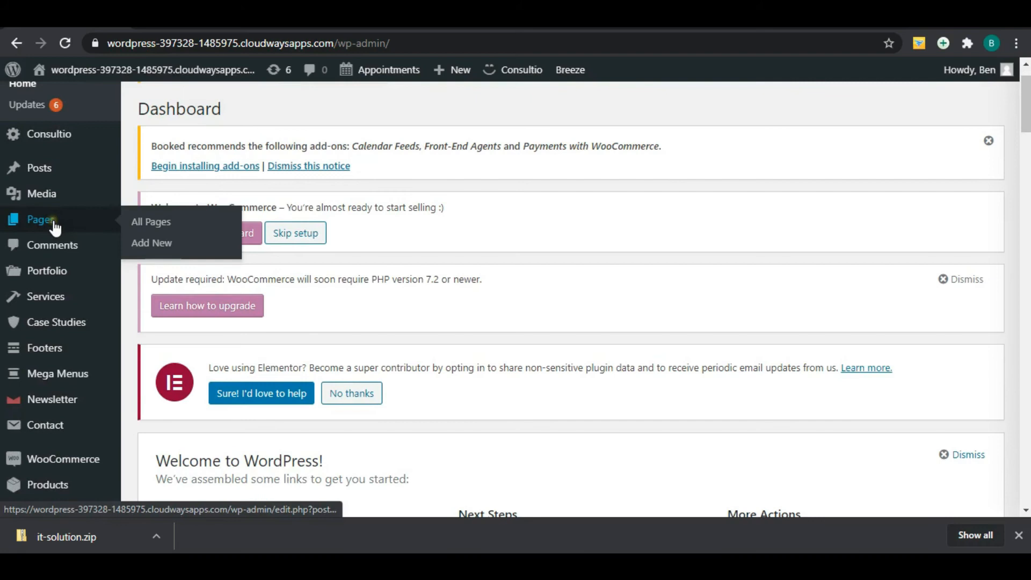
{"action": "left_click", "coordinate": [149, 248]}
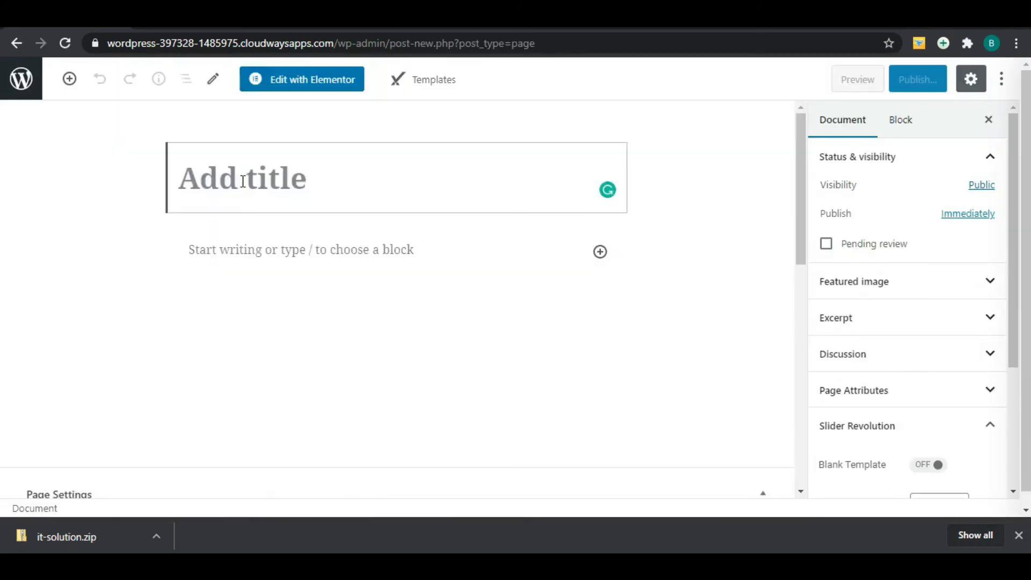
{"action": "type", "text": "New Page"}
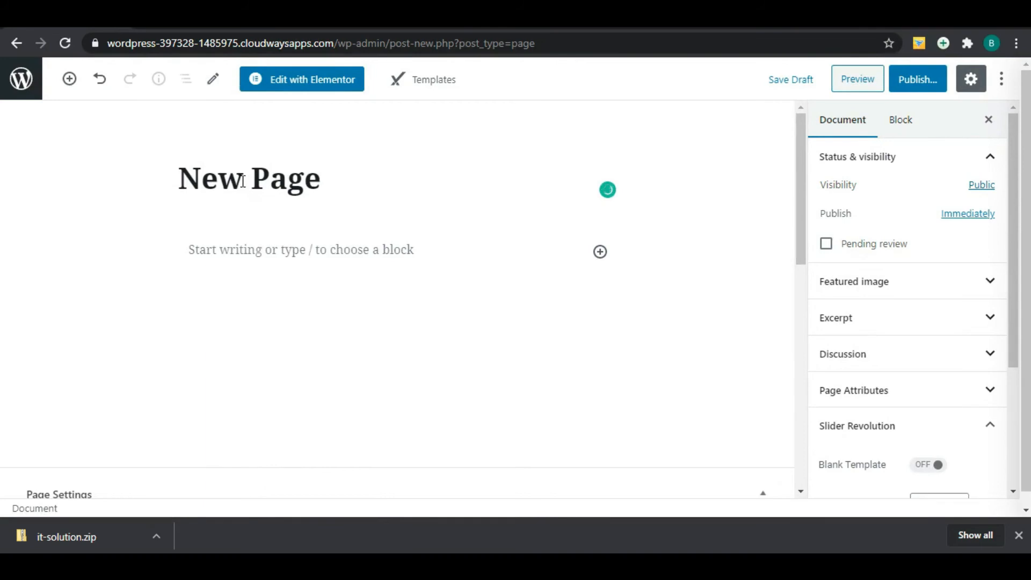
{"action": "left_click", "coordinate": [312, 89]}
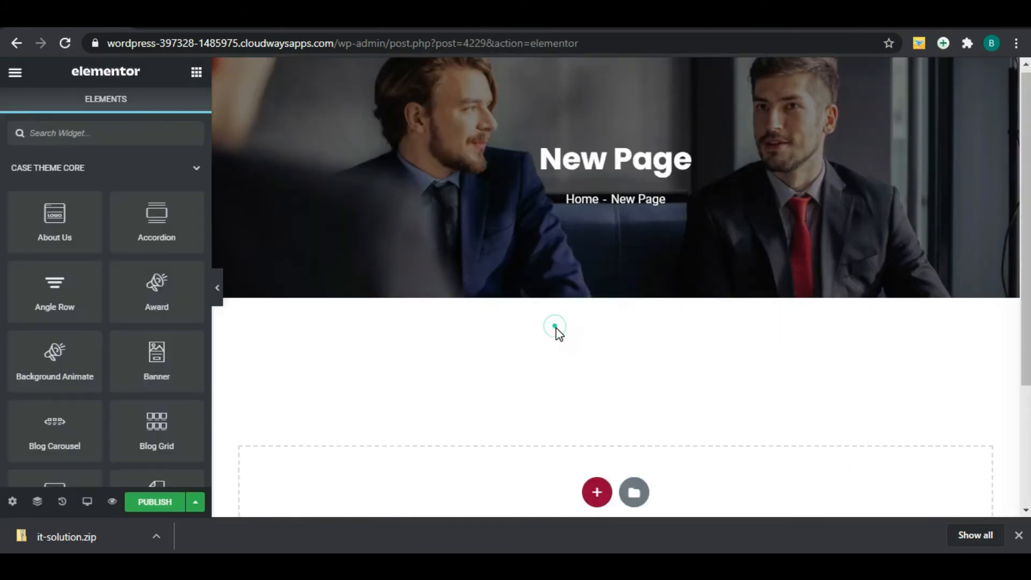
Add a new section with a single-column structure below the page header.
{"action": "scroll", "coordinate": [588, 460], "scroll_direction": "down", "scroll_amount": 1}
{"action": "left_click", "coordinate": [596, 464]}
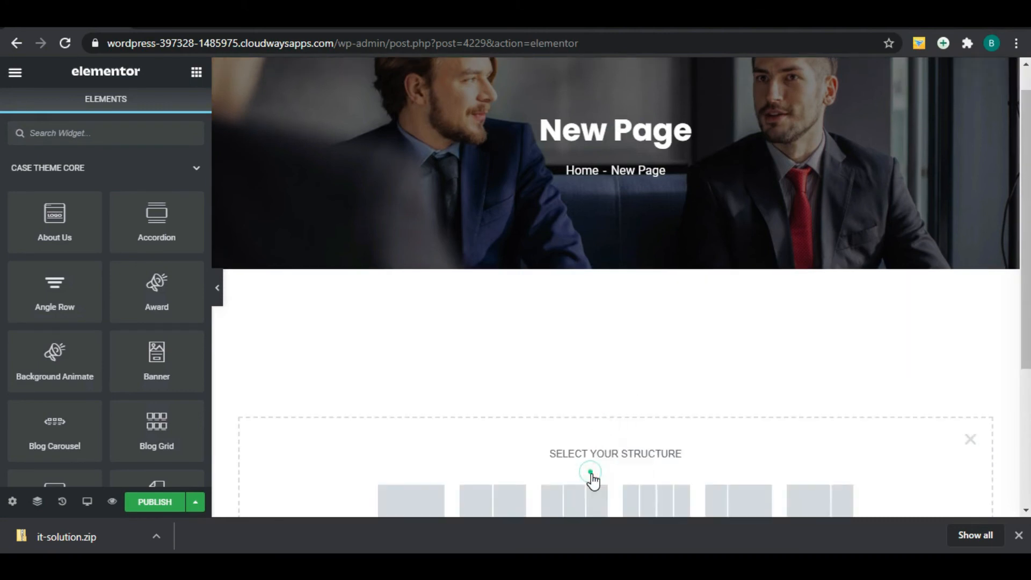
{"action": "scroll", "coordinate": [459, 310], "scroll_direction": "down", "scroll_amount": 2}
{"action": "left_click", "coordinate": [417, 396]}
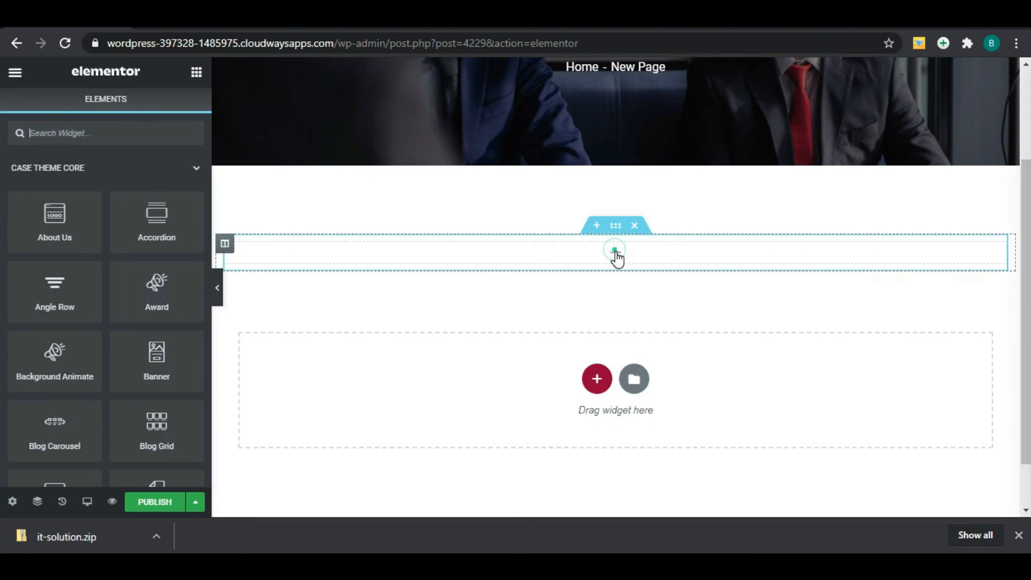
{"action": "left_click", "coordinate": [253, 216]}
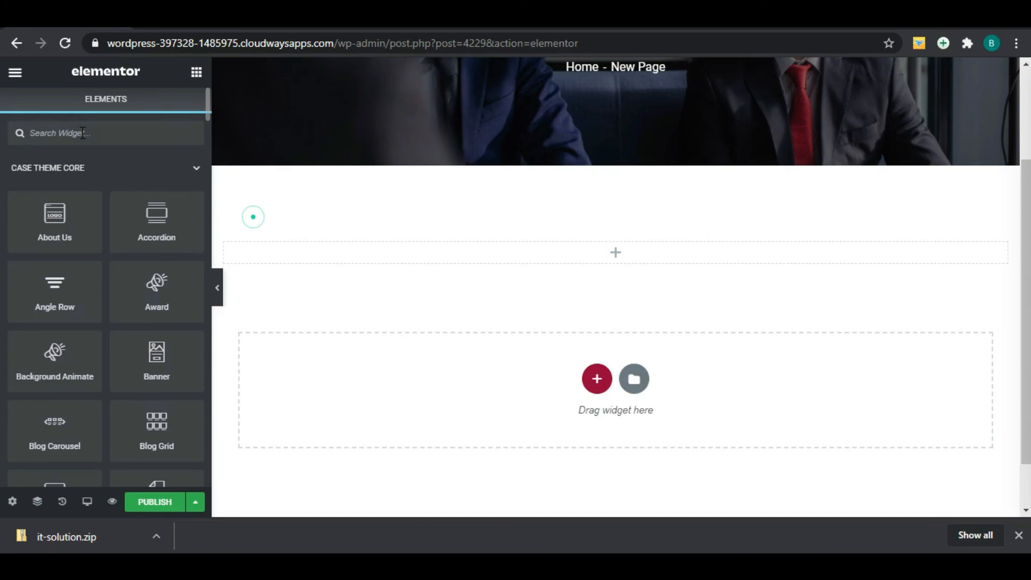
Find the Slider Revolution 6 widget, place it in the empty section, and choose the Web Agency2 module.
{"action": "left_click", "coordinate": [82, 132]}
{"action": "type", "text": "slider"}
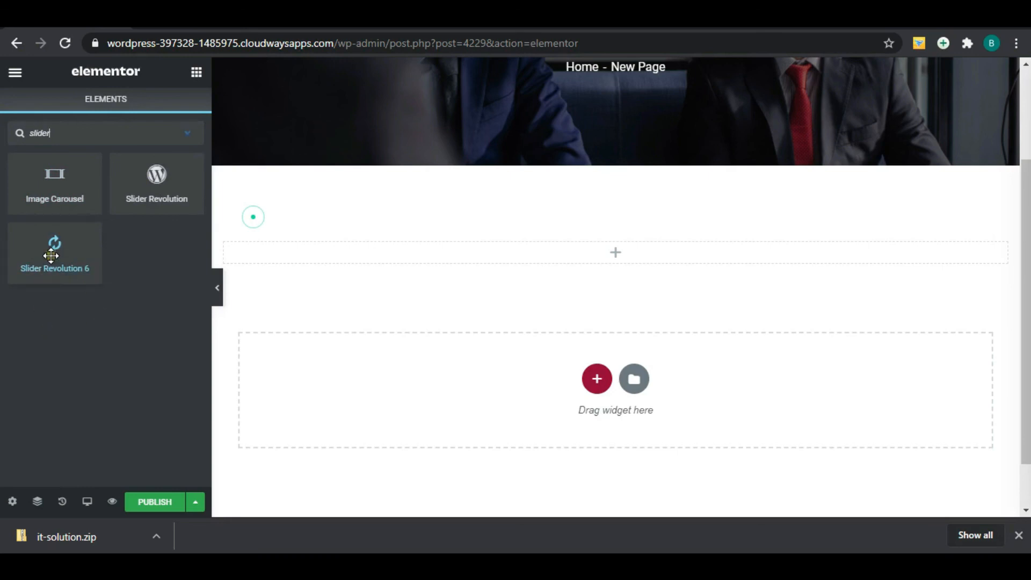
{"action": "left_click_drag", "start_coordinate": [51, 256], "coordinate": [604, 253]}
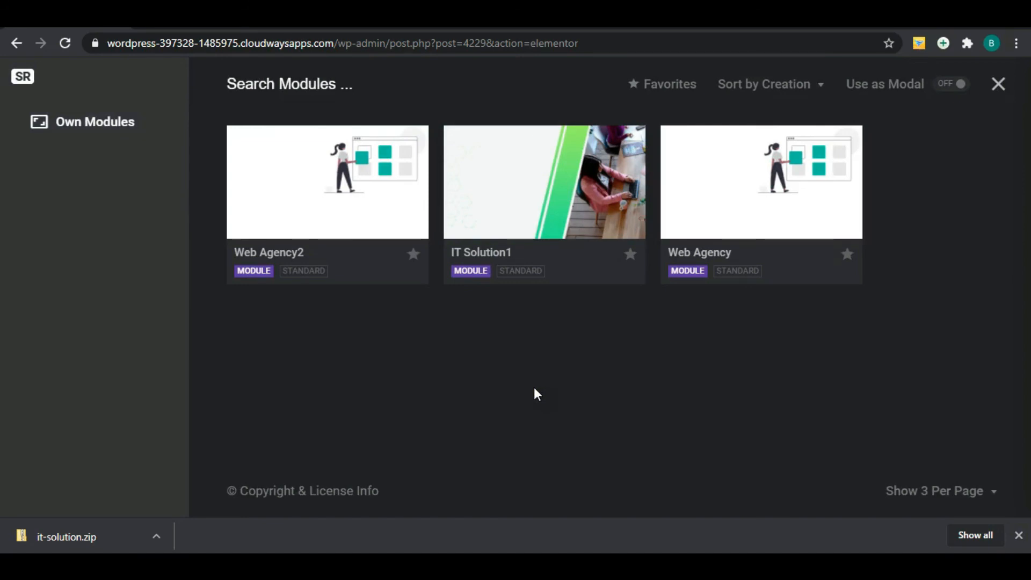
{"action": "mouse_move", "coordinate": [406, 214]}
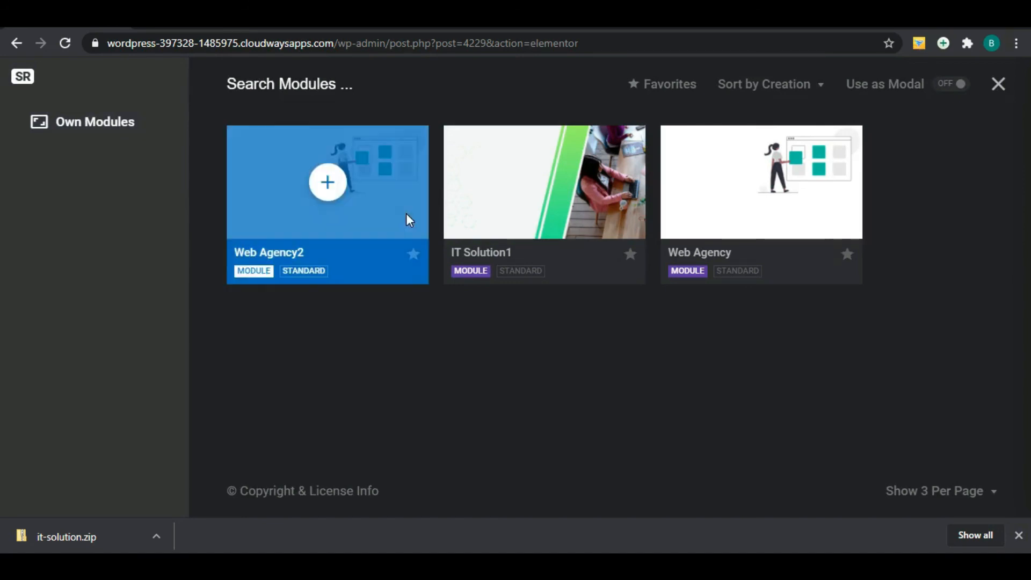
{"action": "left_click", "coordinate": [329, 186]}
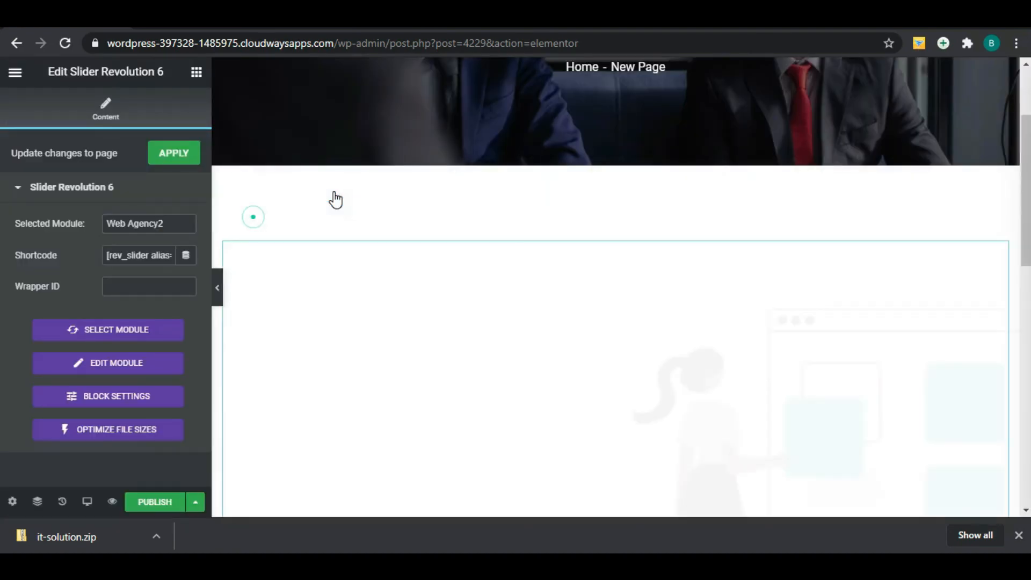